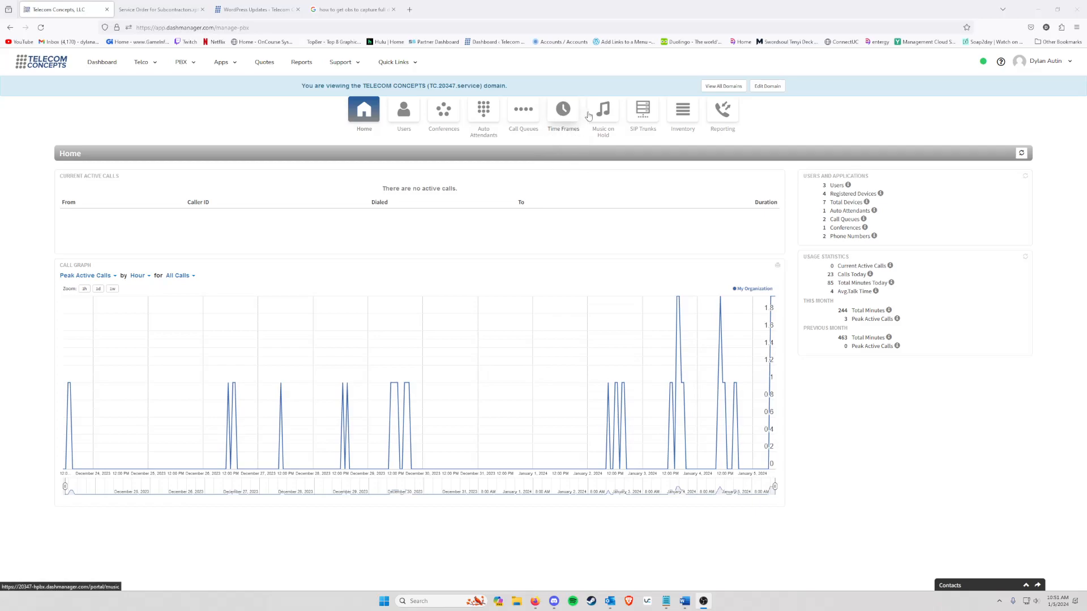
# Step: Open the Time Frames list for the TC.20347.service domain
pyautogui.click(572, 120)
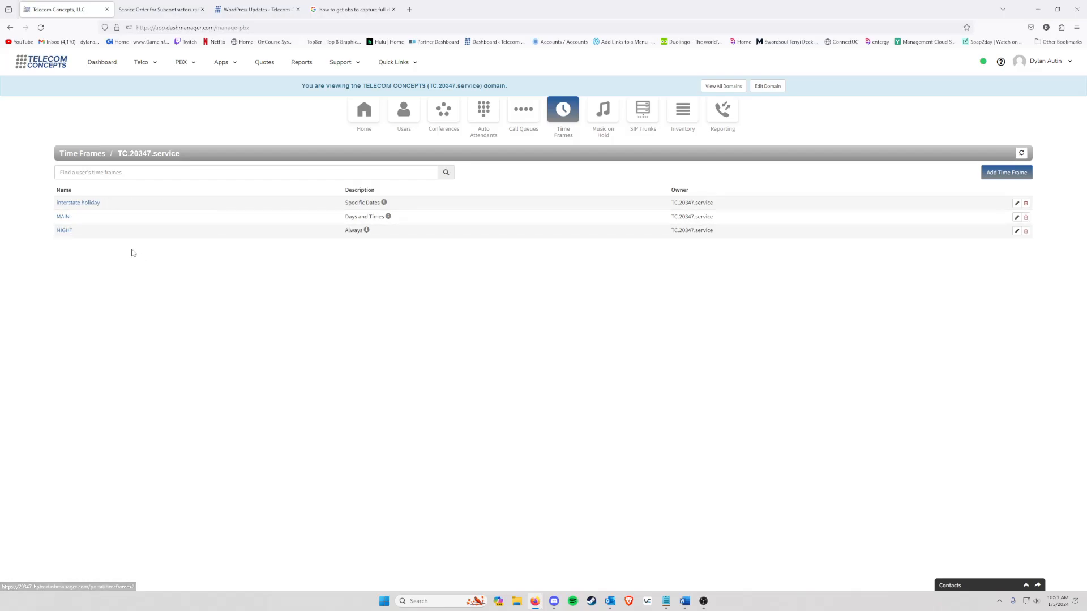
# Step: Look over the Interstate holiday time frame's settings and close them unchanged
pyautogui.click(72, 202)
pyautogui.click(725, 116)
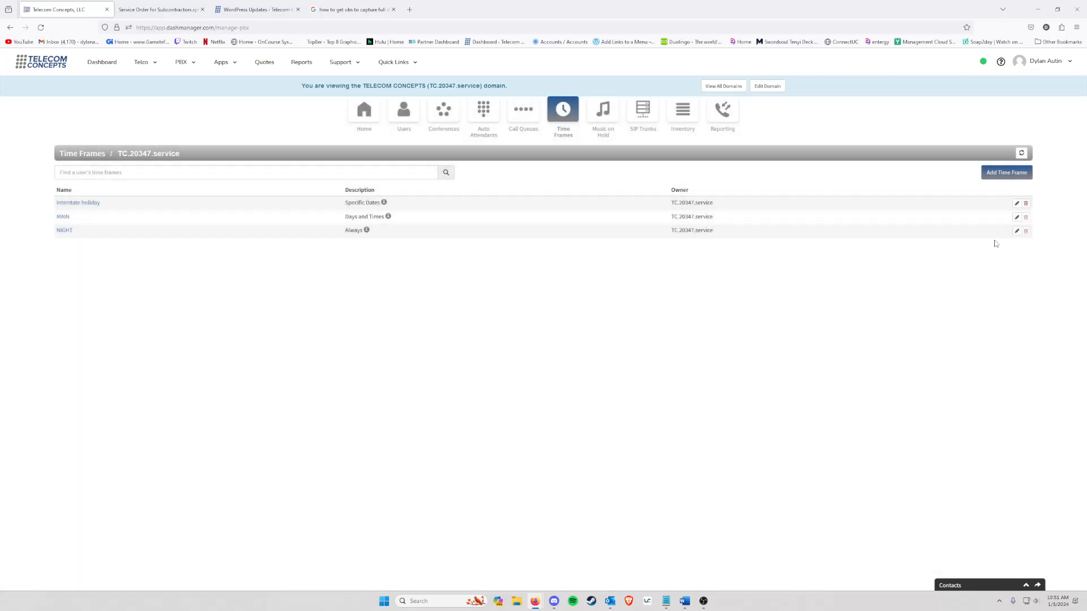
pyautogui.click(1017, 203)
pyautogui.click(726, 117)
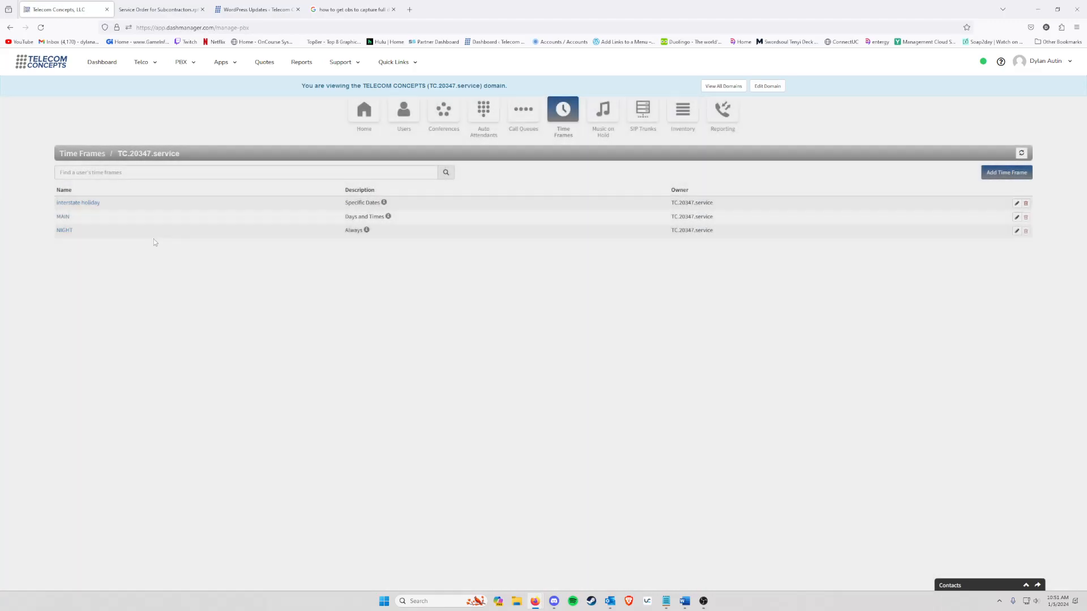
pyautogui.click(95, 202)
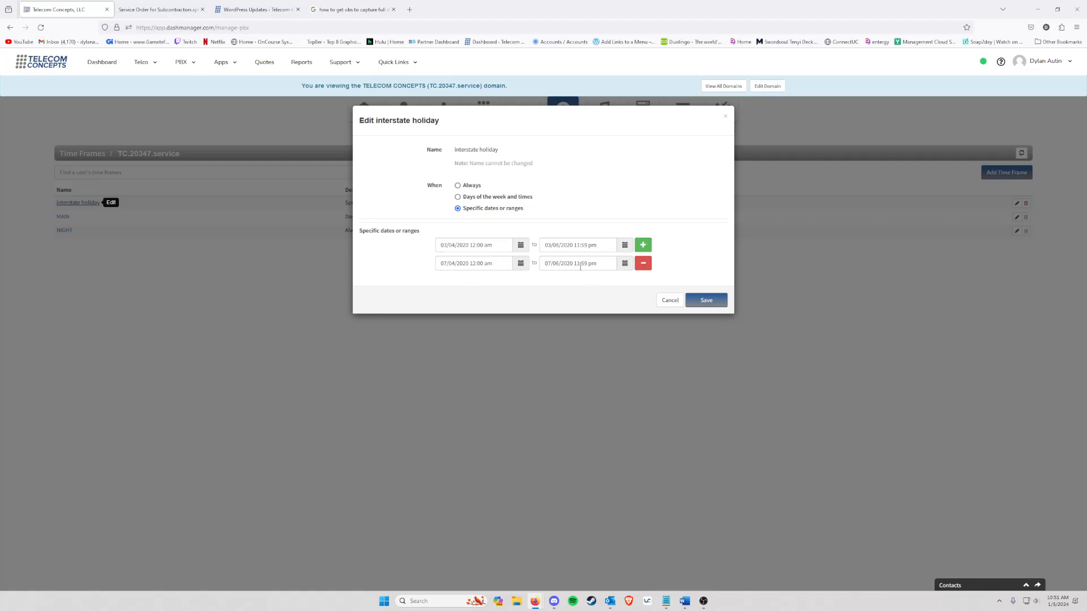
pyautogui.click(725, 116)
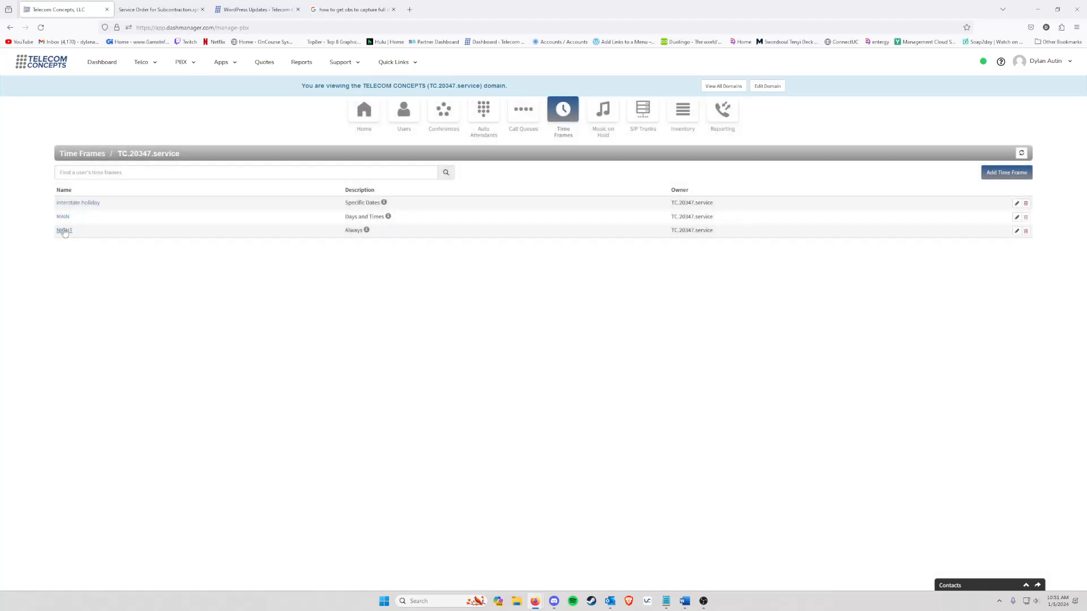
# Step: Review MAIN's Monday–Friday 8:00 am schedule, then bring up the NIGHT time frame
pyautogui.click(1016, 217)
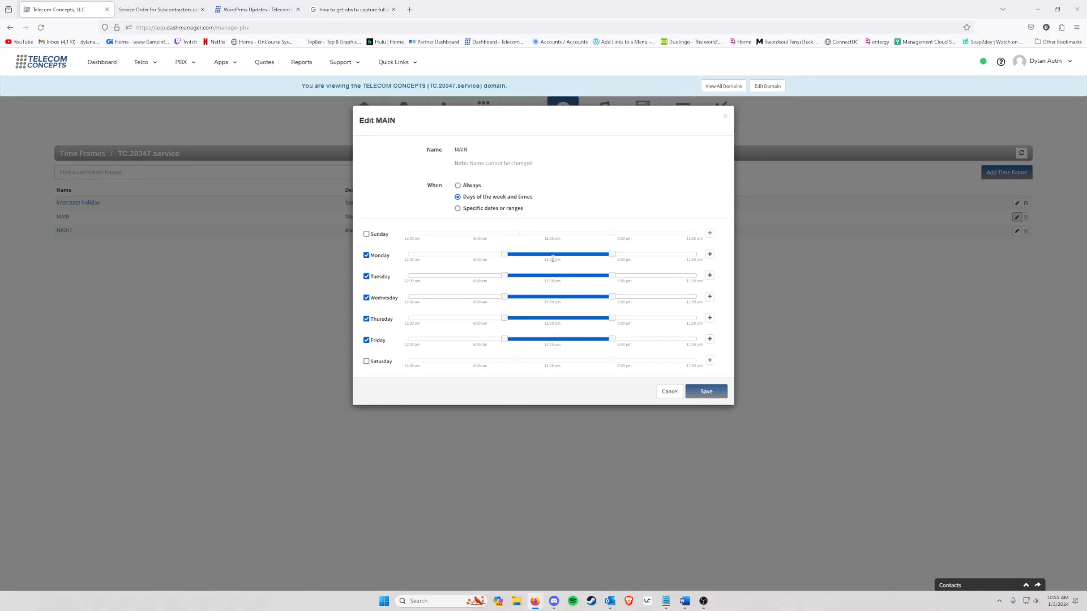
pyautogui.moveTo(506, 257)
pyautogui.click(725, 117)
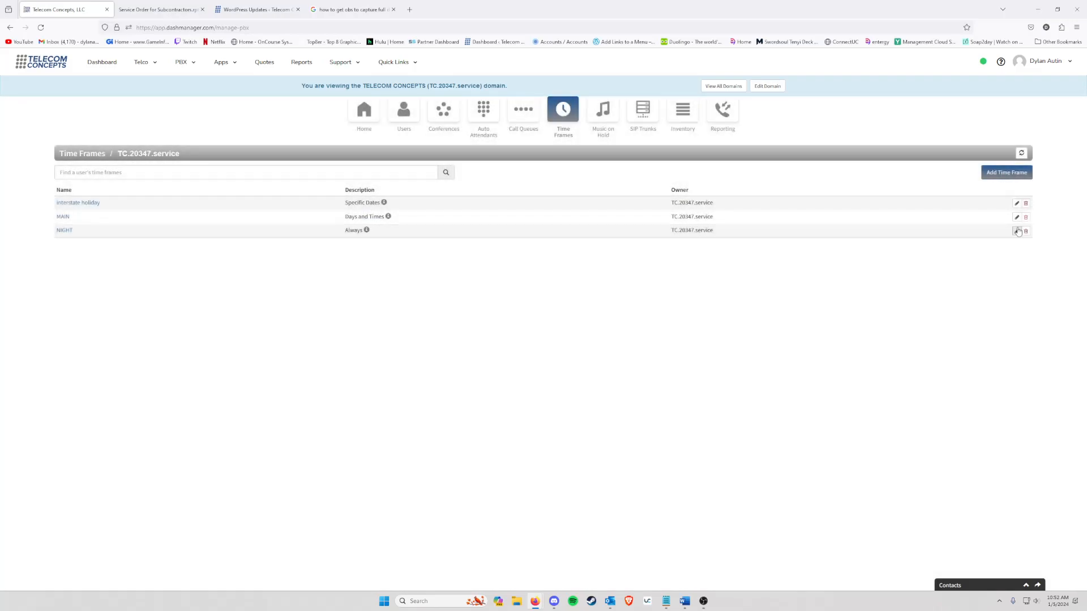
pyautogui.click(1016, 231)
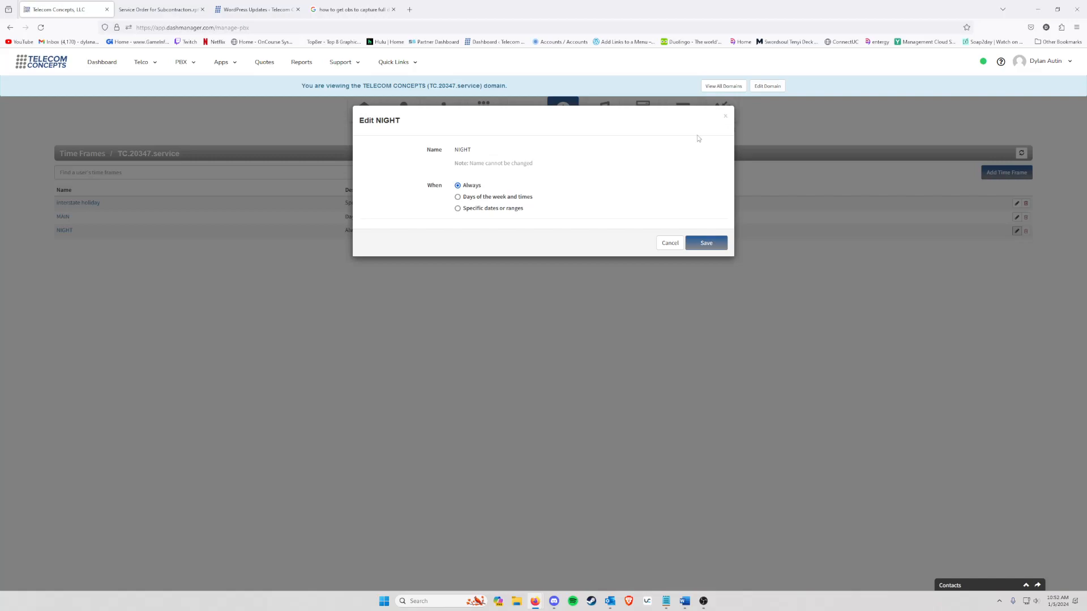
# Step: With NIGHT closed, end MAIN's Friday hours at about 1:30 pm instead of 5:00 pm
pyautogui.click(725, 117)
pyautogui.click(1017, 217)
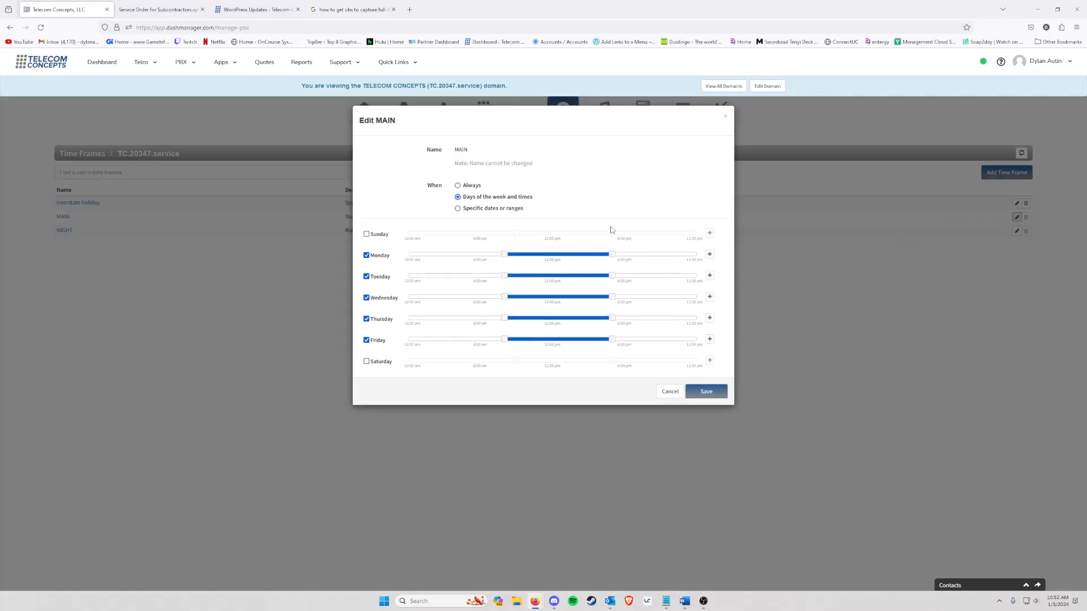
pyautogui.moveTo(612, 341)
pyautogui.moveTo(612, 341); pyautogui.dragTo(570, 343)
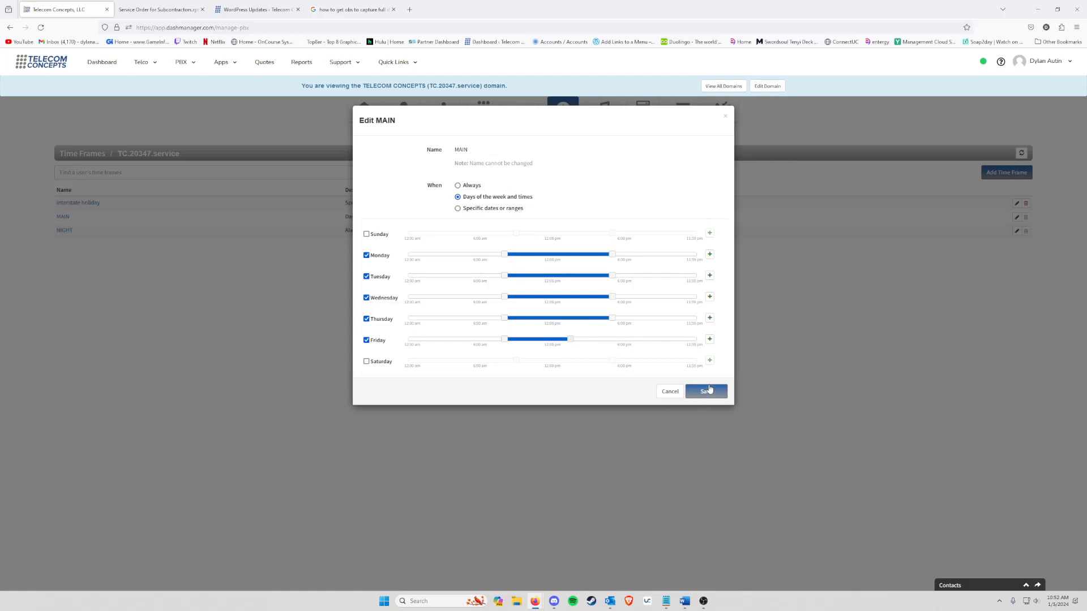
pyautogui.moveTo(572, 341)
pyautogui.click(726, 118)
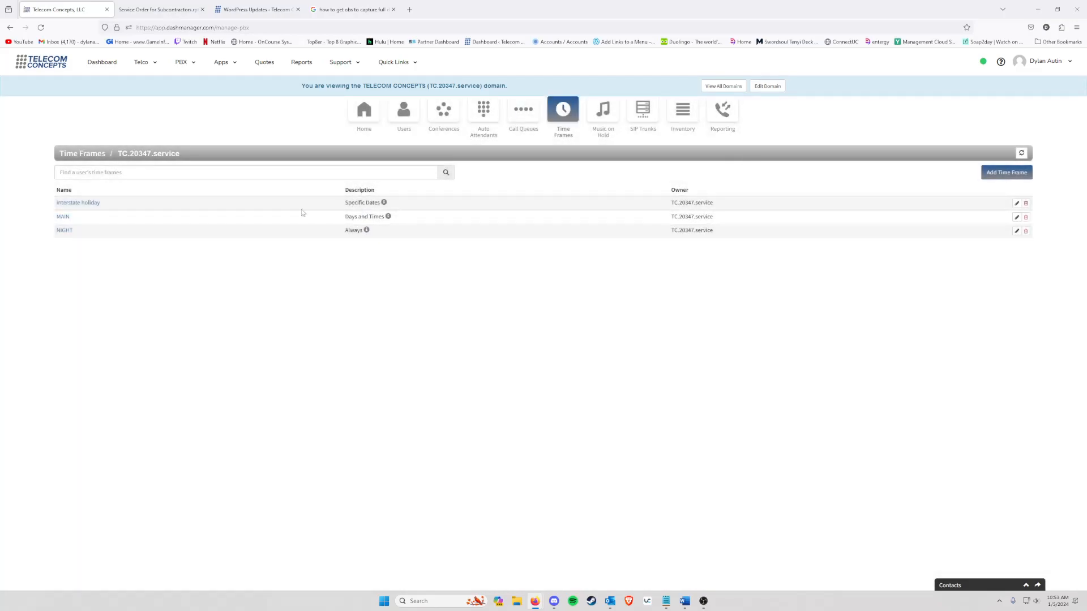
# Step: Add a new Interstate holiday date range starting January 4, 2024 at 1:30 pm
pyautogui.click(1016, 204)
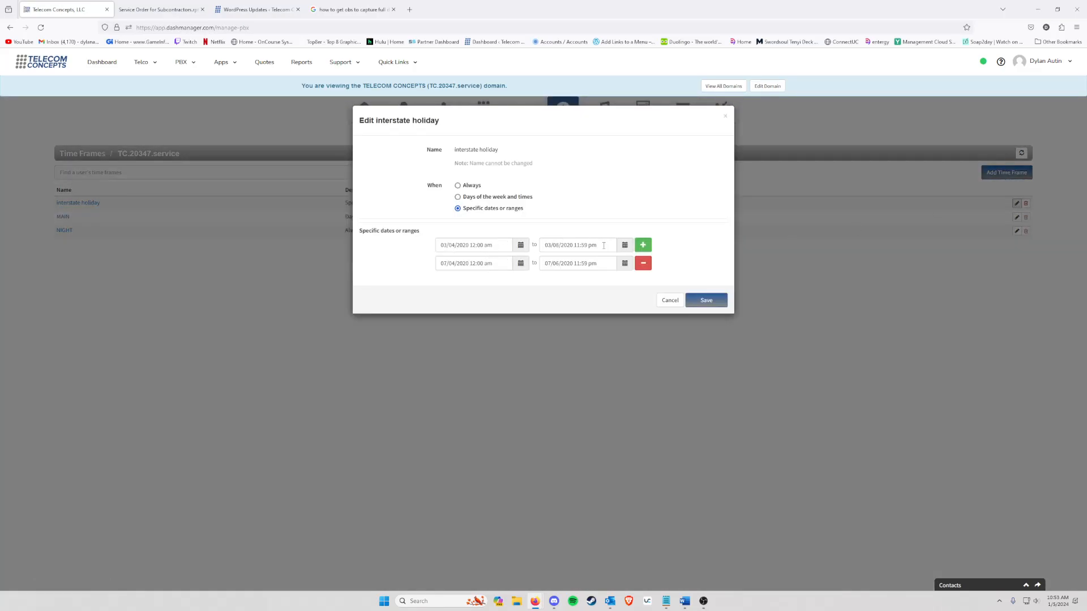
pyautogui.click(642, 247)
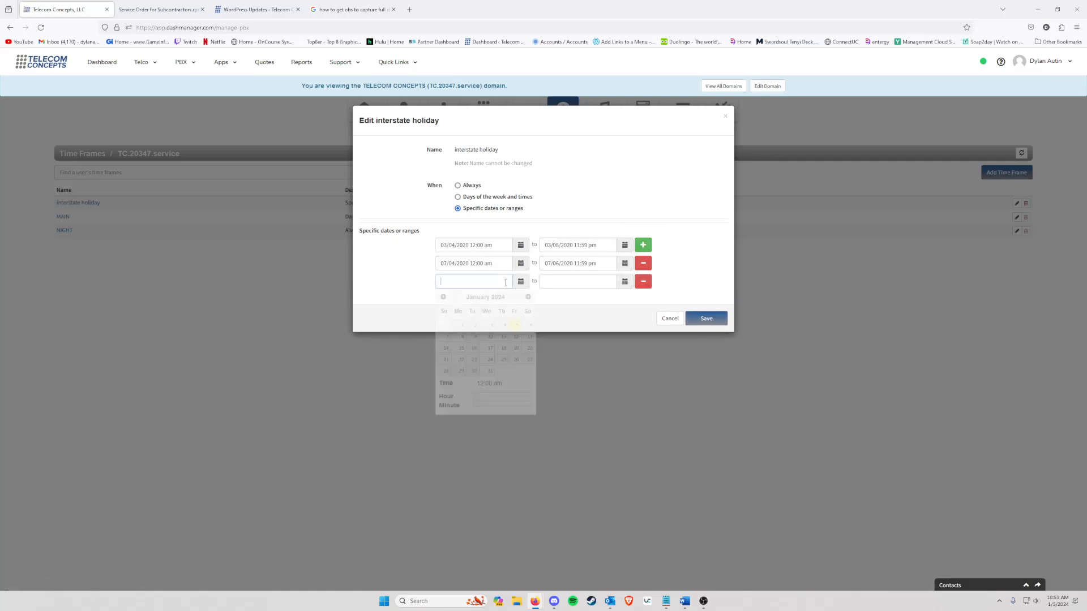
pyautogui.click(519, 283)
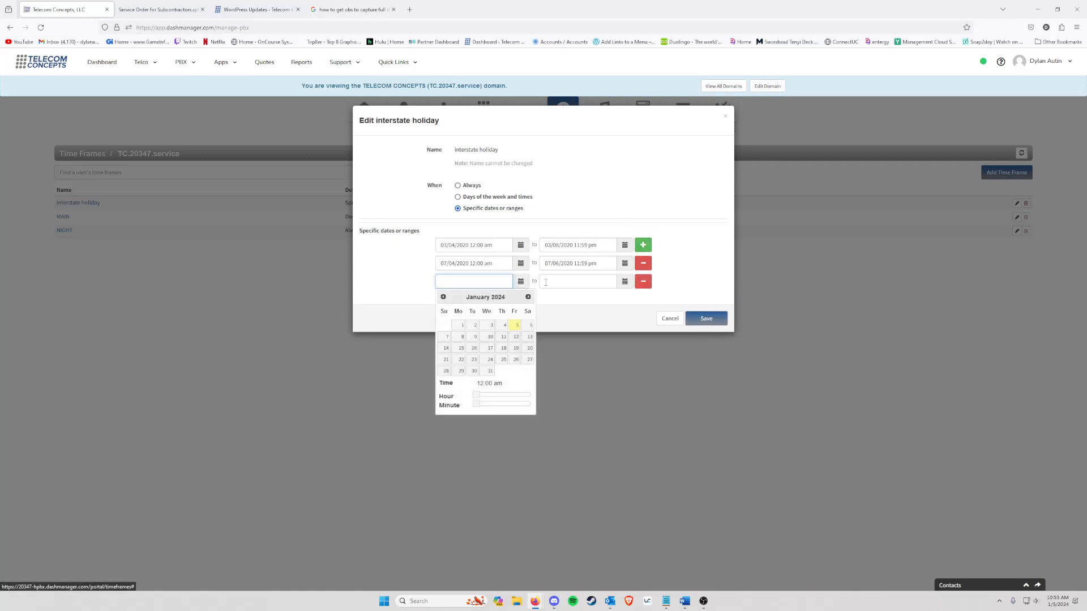
pyautogui.click(443, 296)
pyautogui.click(528, 296)
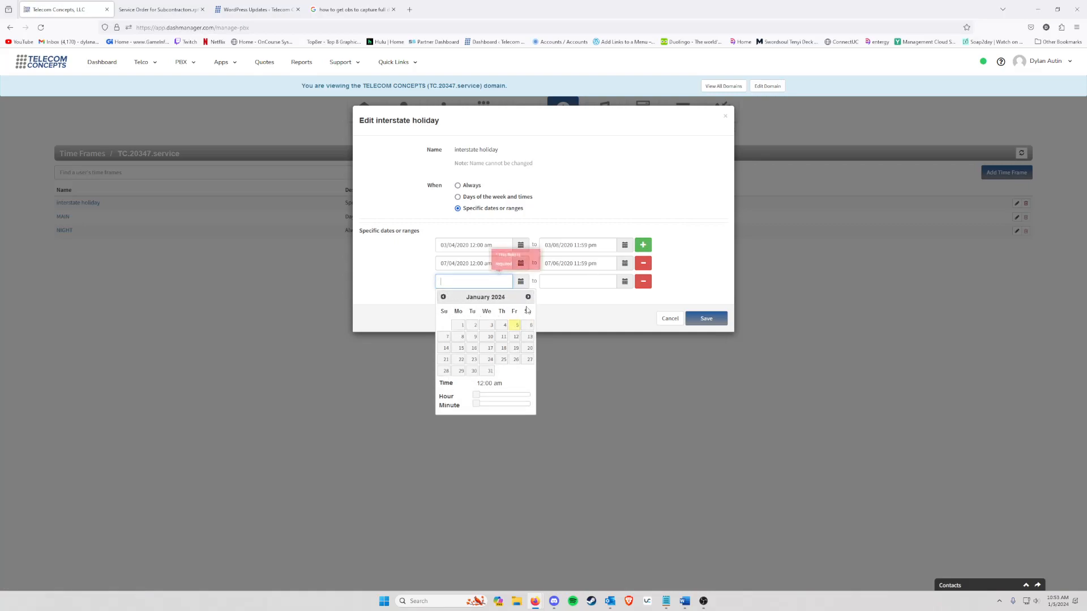
pyautogui.click(504, 326)
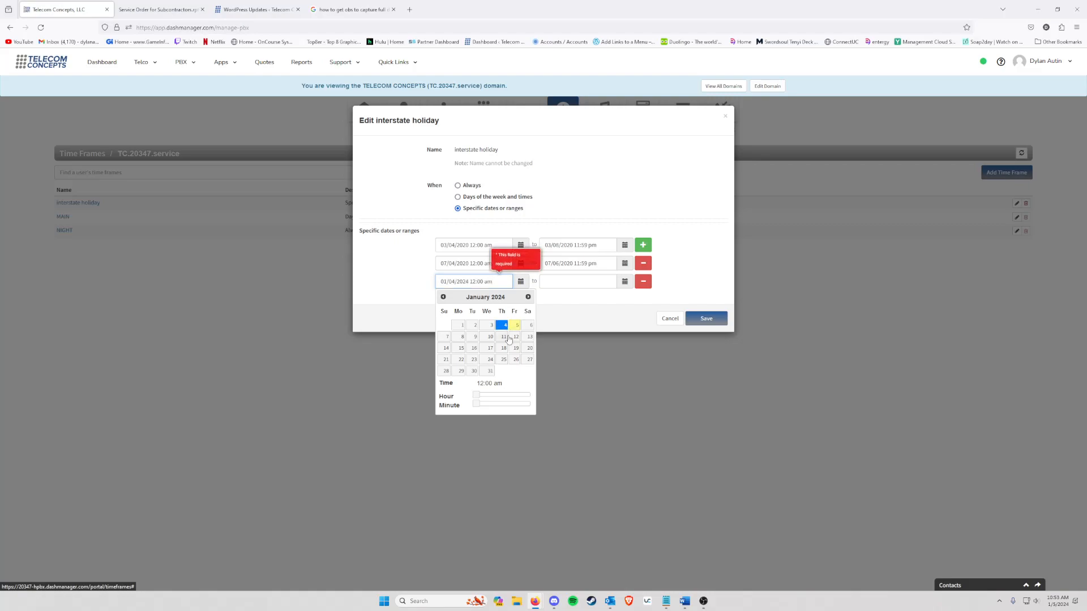
pyautogui.moveTo(477, 398); pyautogui.dragTo(503, 403)
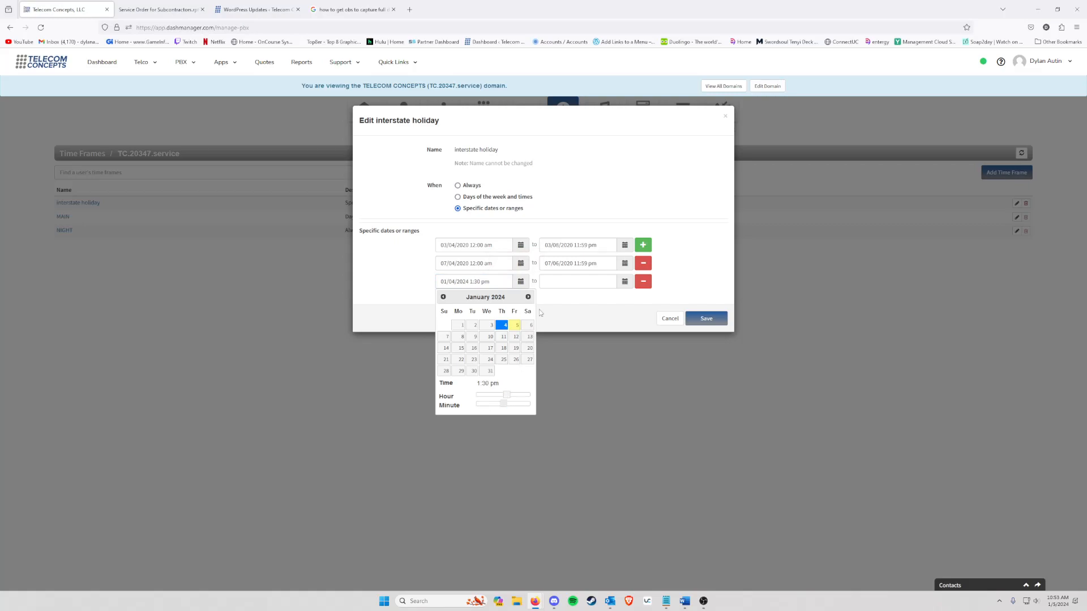
# Step: End the new range on January 4, 2024 at 5:00 pm and close the editor
pyautogui.click(562, 286)
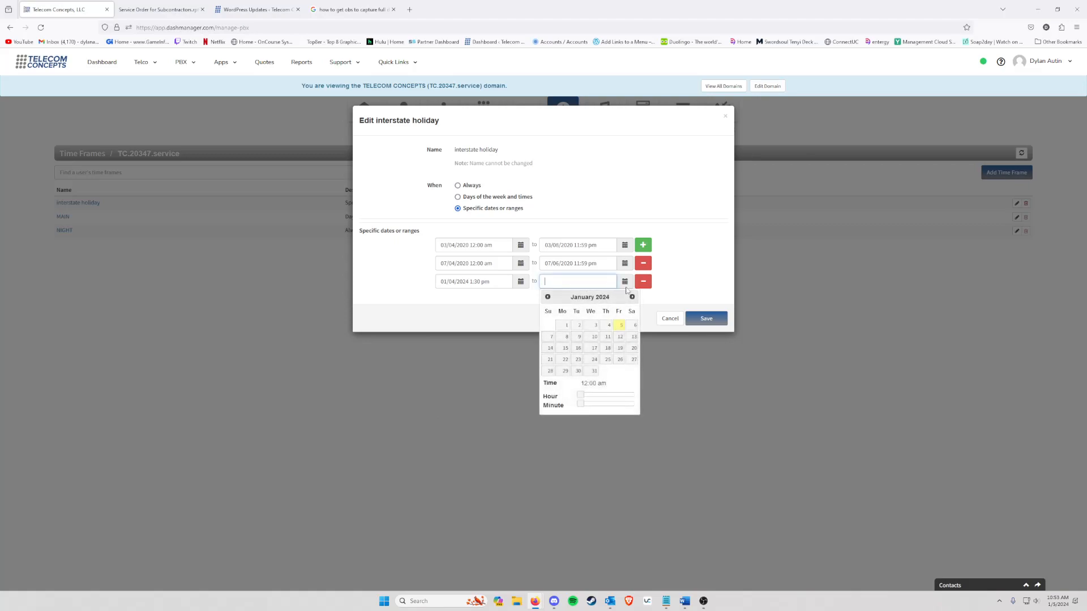
pyautogui.click(609, 327)
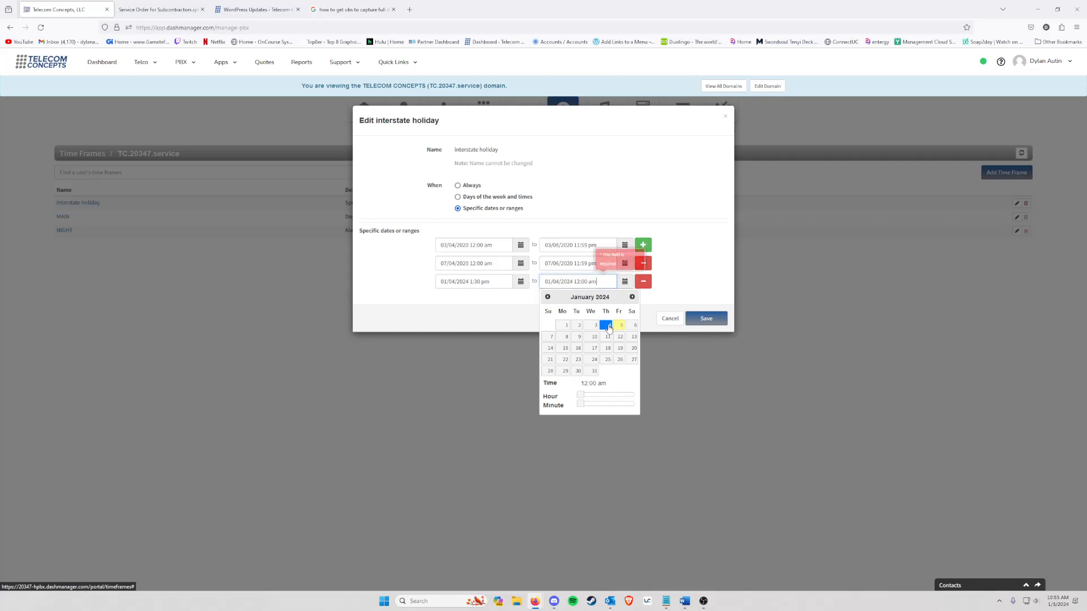
pyautogui.moveTo(581, 395); pyautogui.dragTo(621, 394)
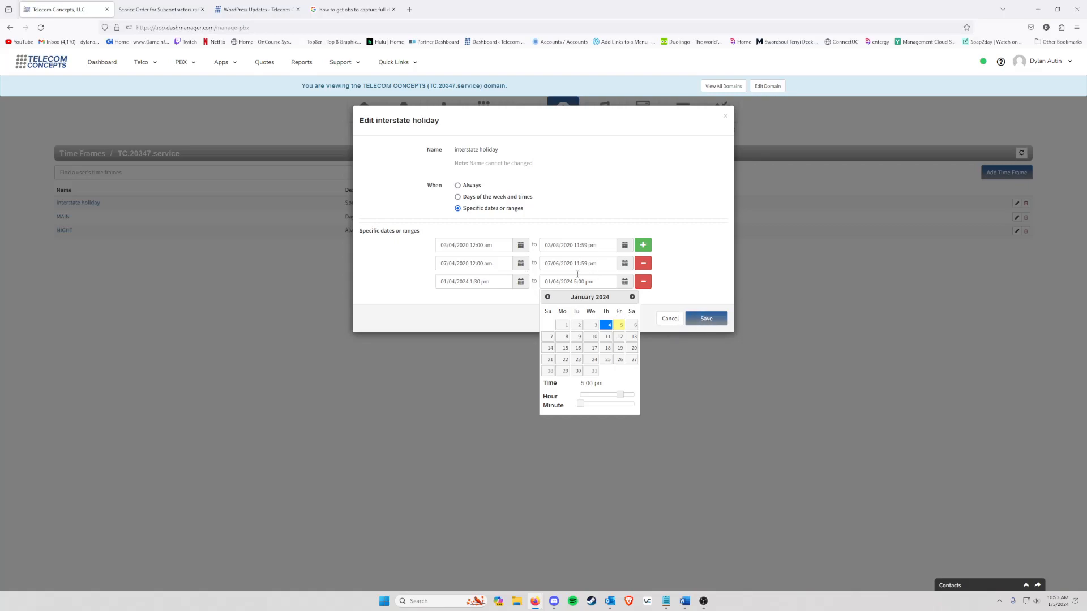
pyautogui.click(725, 116)
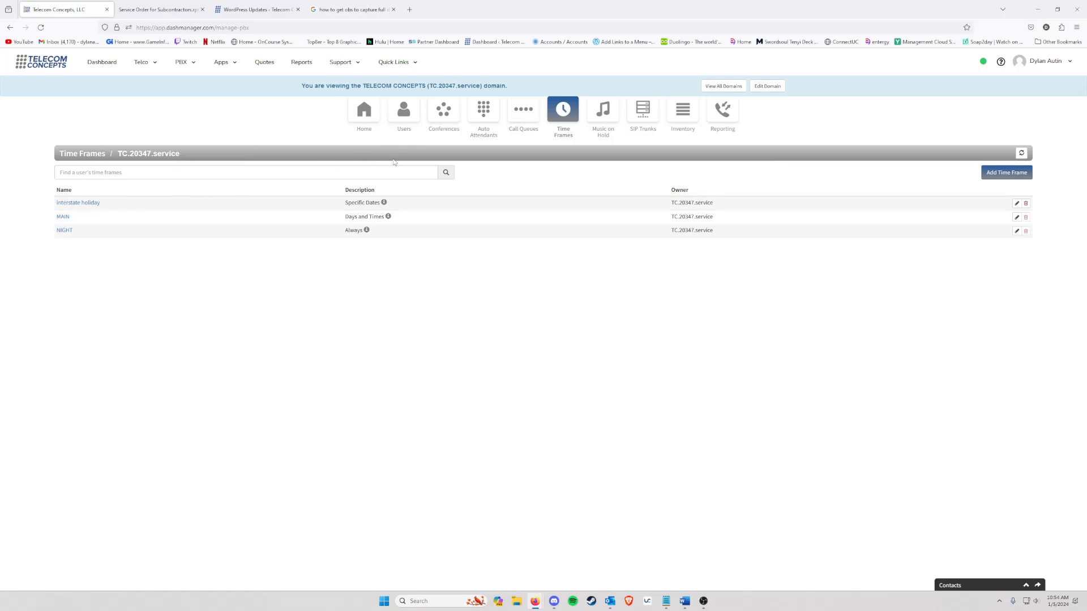
# Step: Check the Inventory phone numbers, then open the RING GROUP (201) user from Users
pyautogui.click(410, 121)
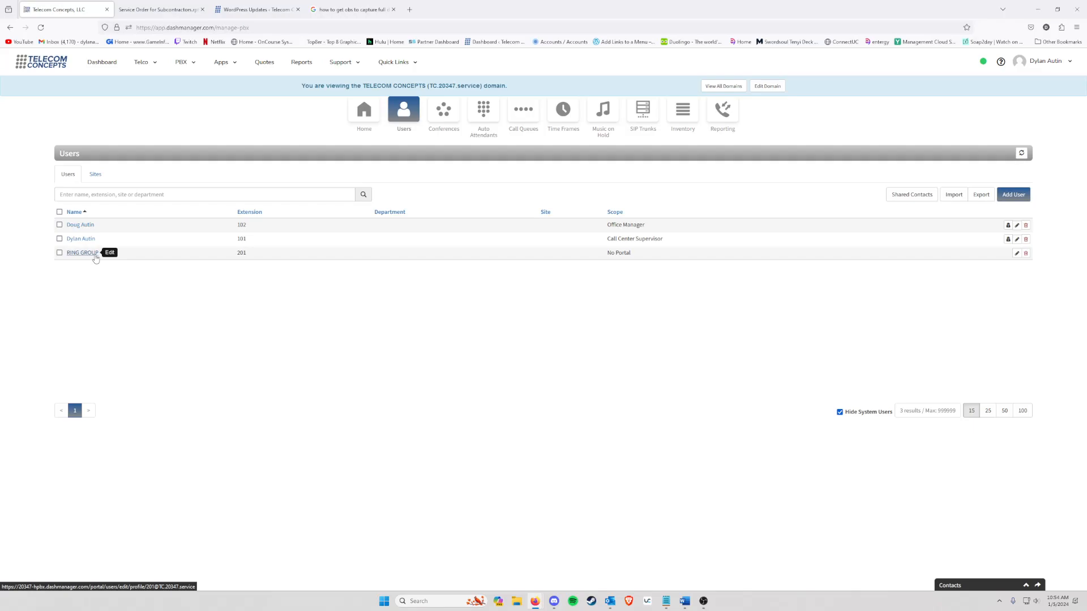
pyautogui.click(684, 117)
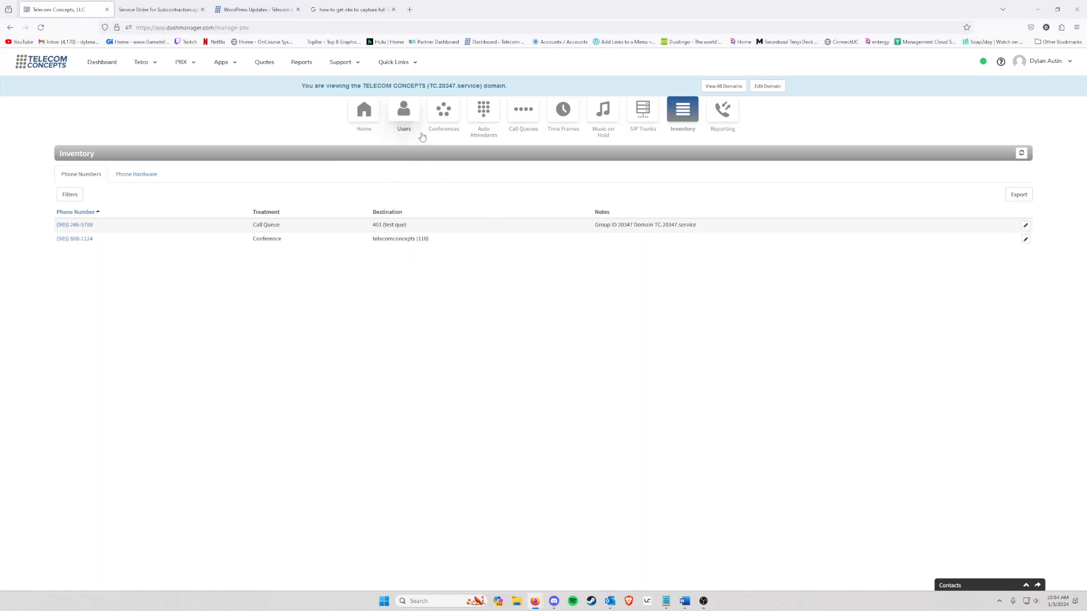
pyautogui.click(406, 120)
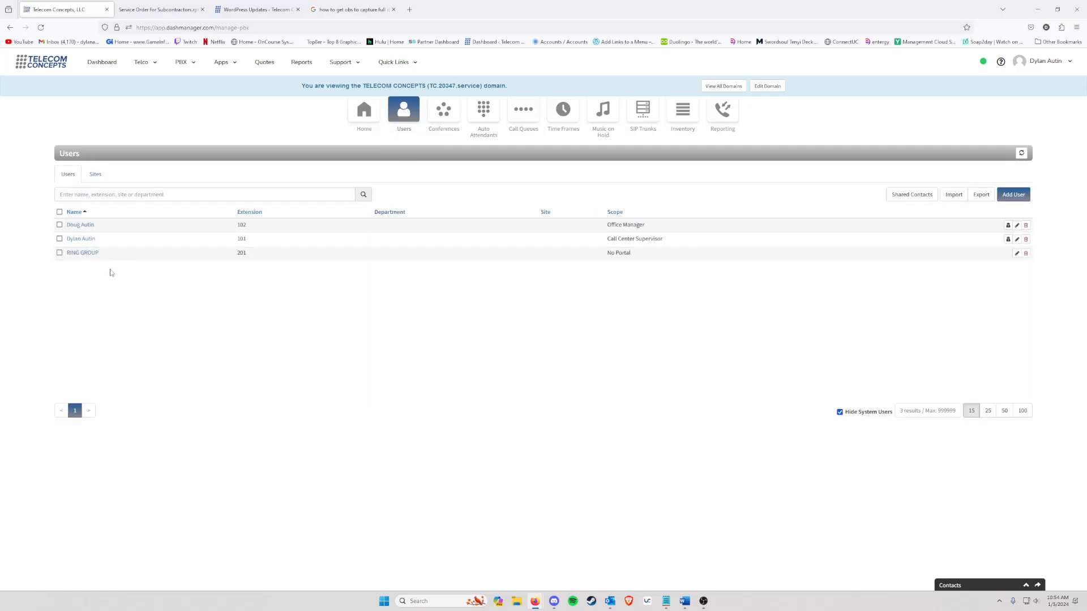
pyautogui.click(82, 253)
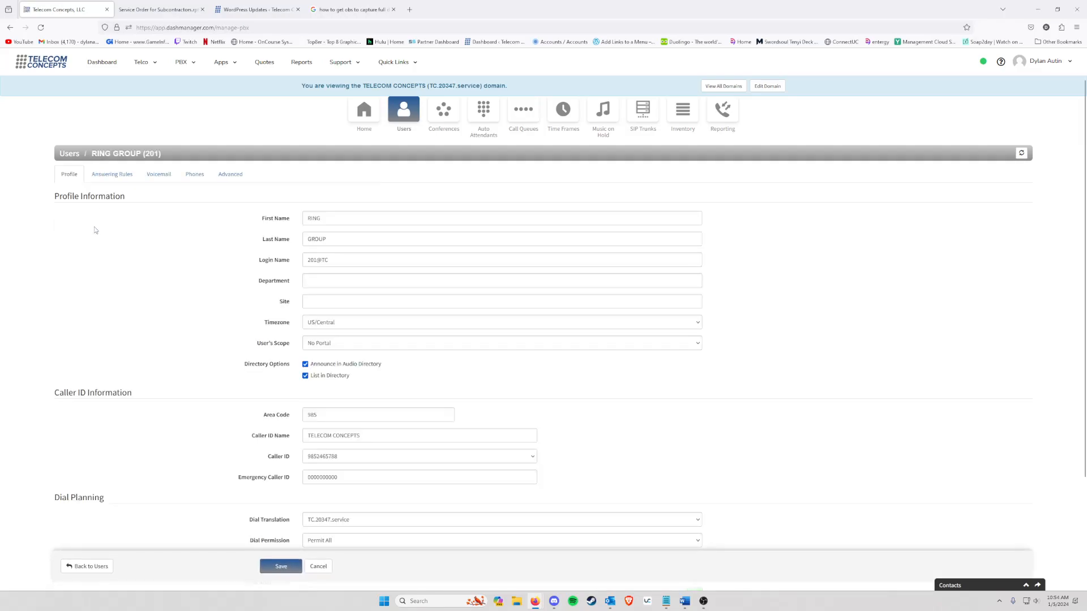
# Step: Show RING GROUP's answering rules and edit the MAIN rule
pyautogui.click(108, 185)
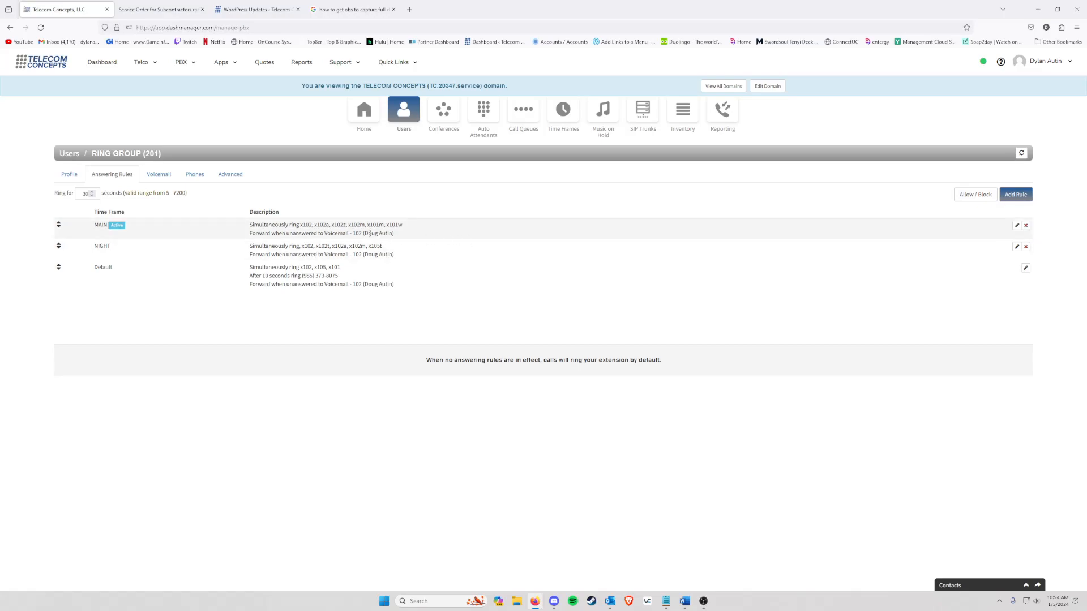
pyautogui.click(1015, 226)
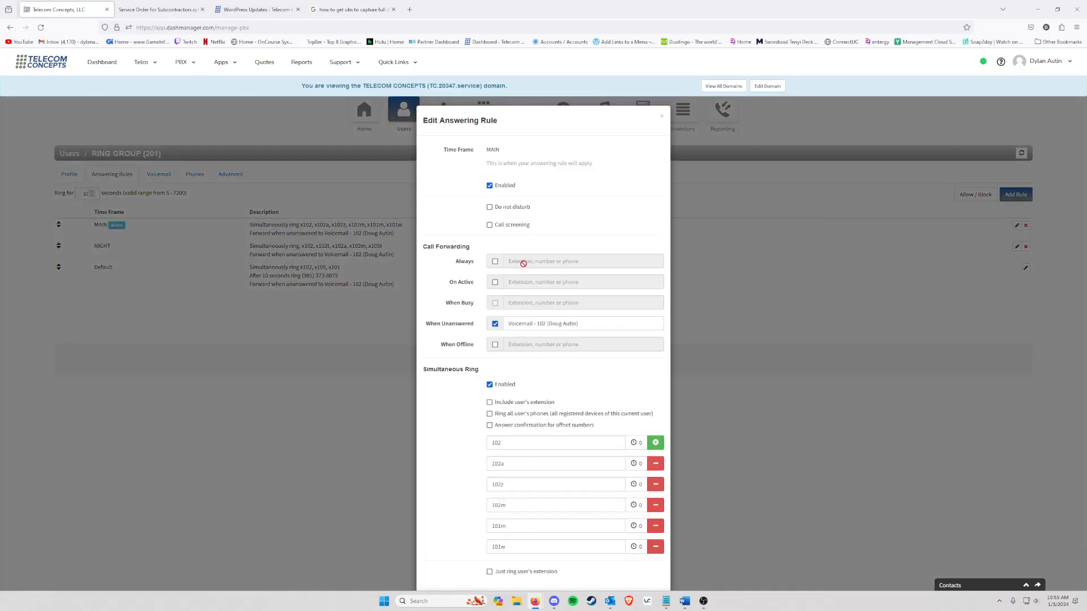
# Step: Try always-forwarding MAIN calls to a phone number, then to extension 101's voicemail
pyautogui.click(494, 261)
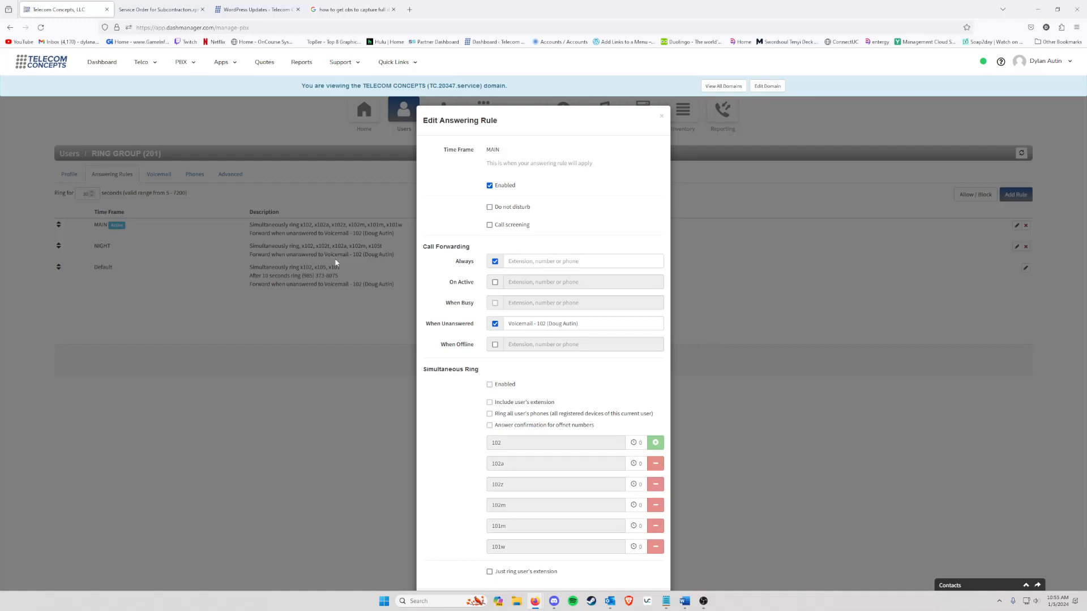
pyautogui.click(523, 261)
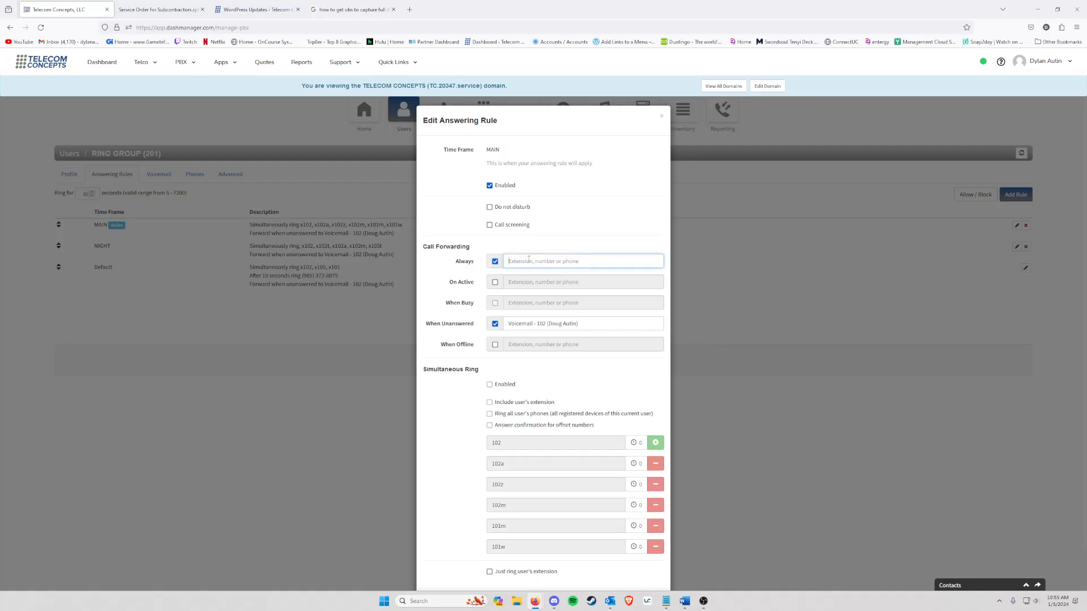
pyautogui.scroll(-2, 539, 275)
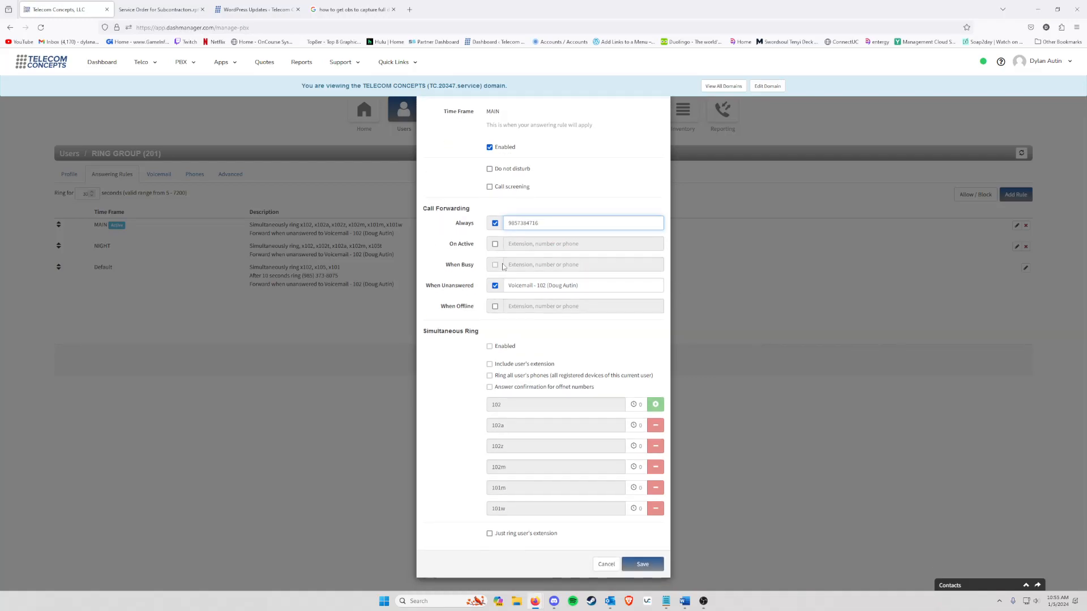
pyautogui.scroll(2, 546, 237)
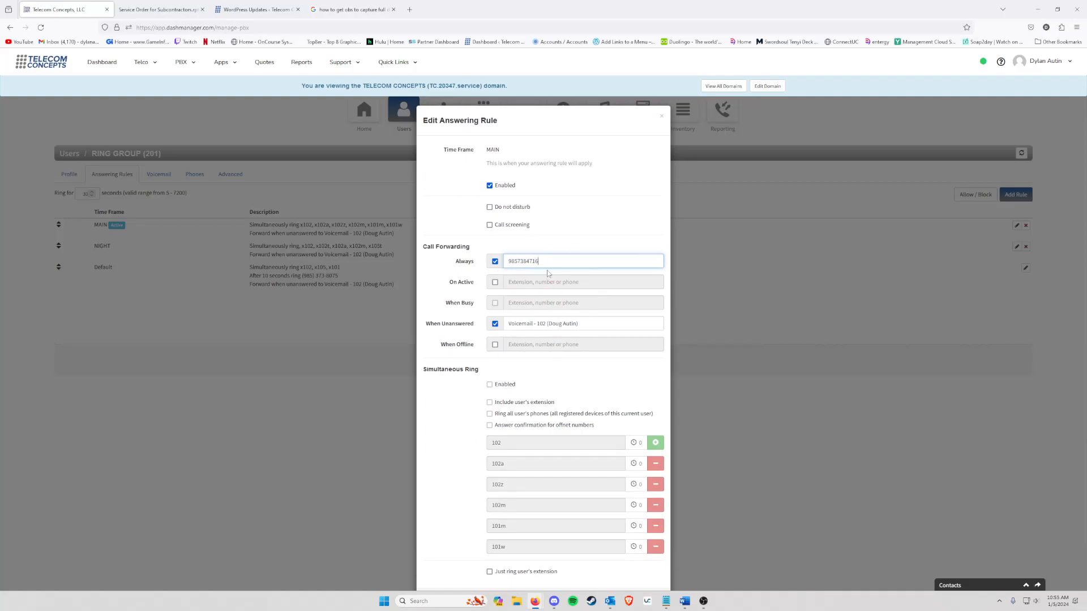
pyautogui.moveTo(545, 261); pyautogui.dragTo(358, 290)
pyautogui.write('10-1')
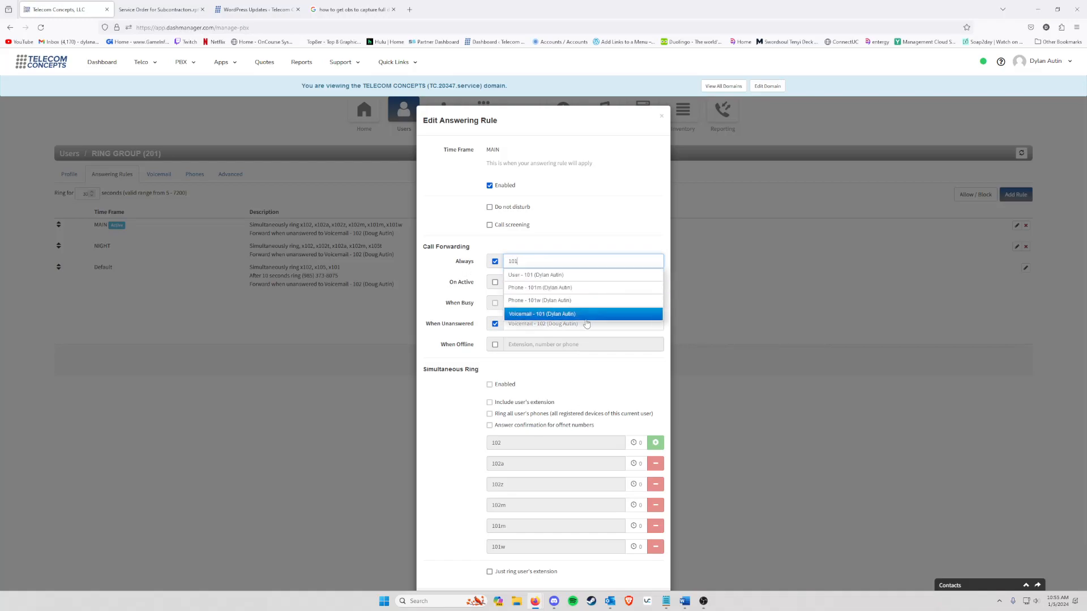
pyautogui.click(569, 315)
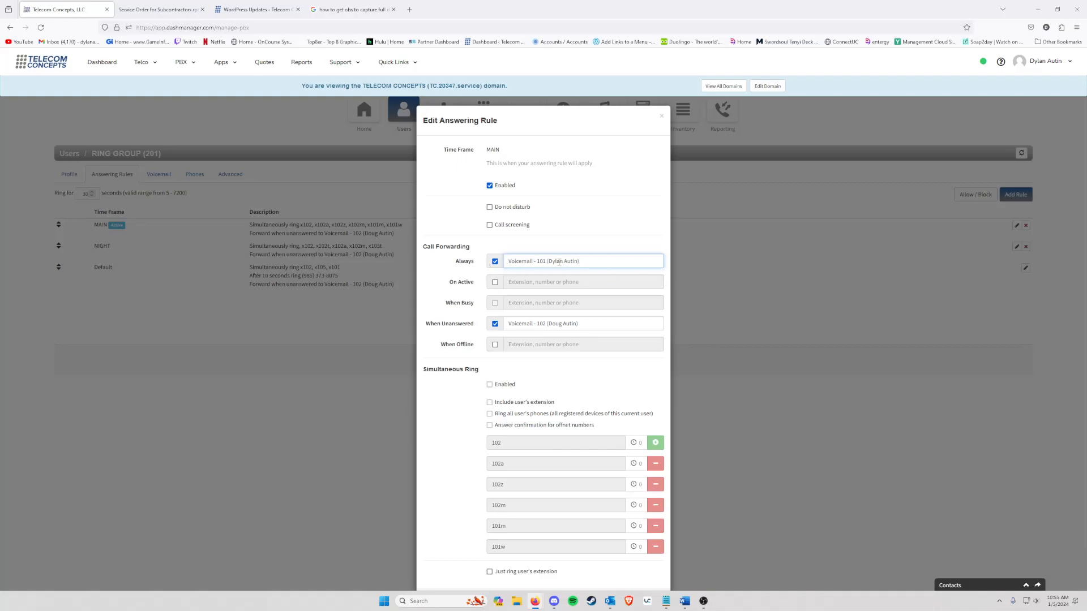
# Step: Turn always-forwarding off, re-enable simultaneous ring, and close the rule without saving
pyautogui.scroll(-1, 562, 263)
pyautogui.scroll(1, 419, 318)
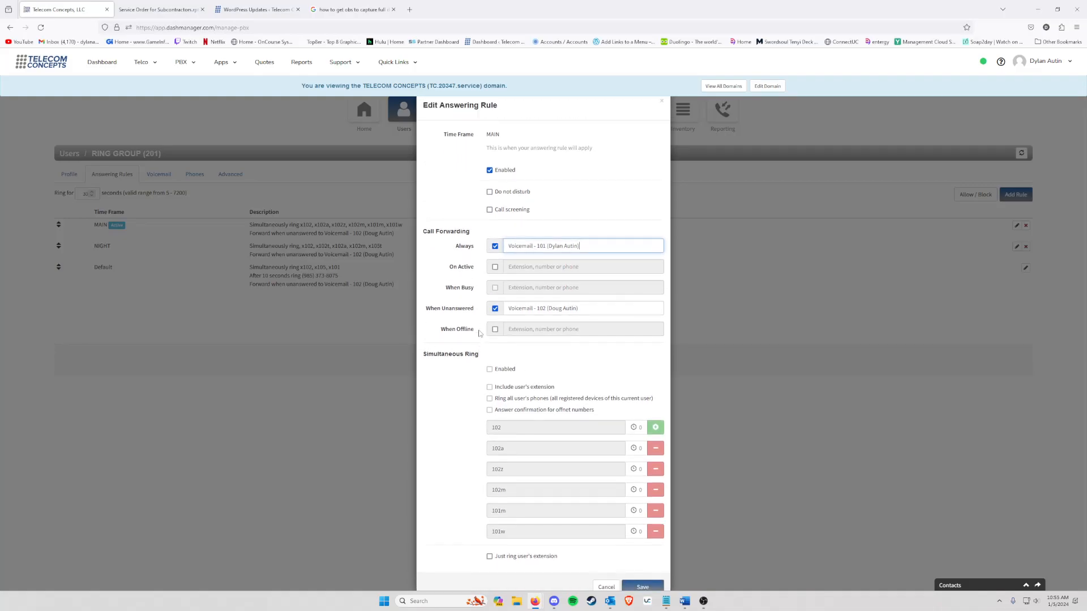
pyautogui.scroll(-1, 559, 306)
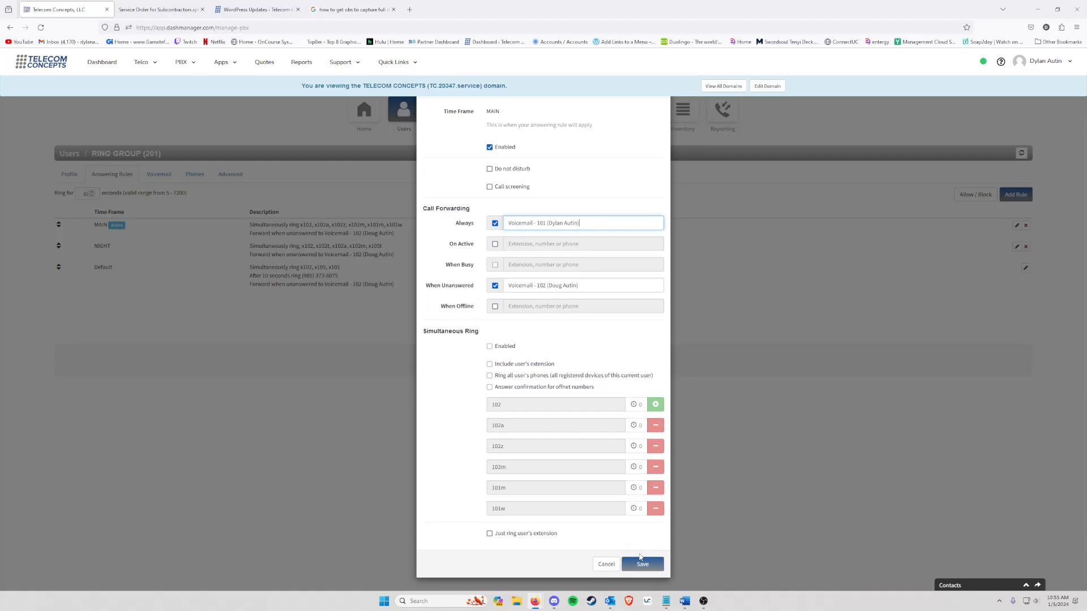
pyautogui.scroll(1, 560, 327)
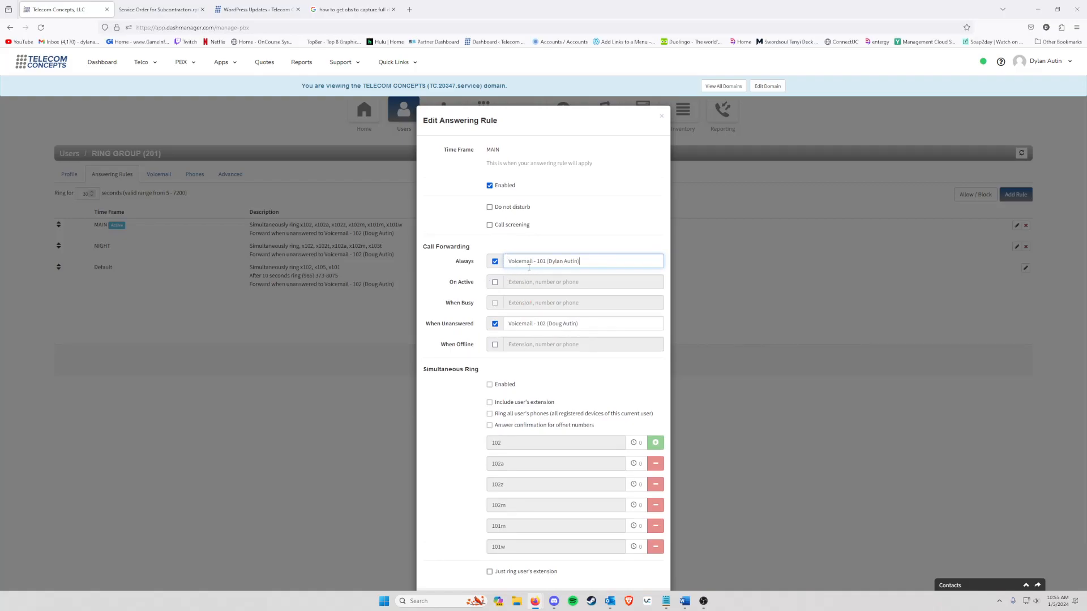
pyautogui.click(495, 261)
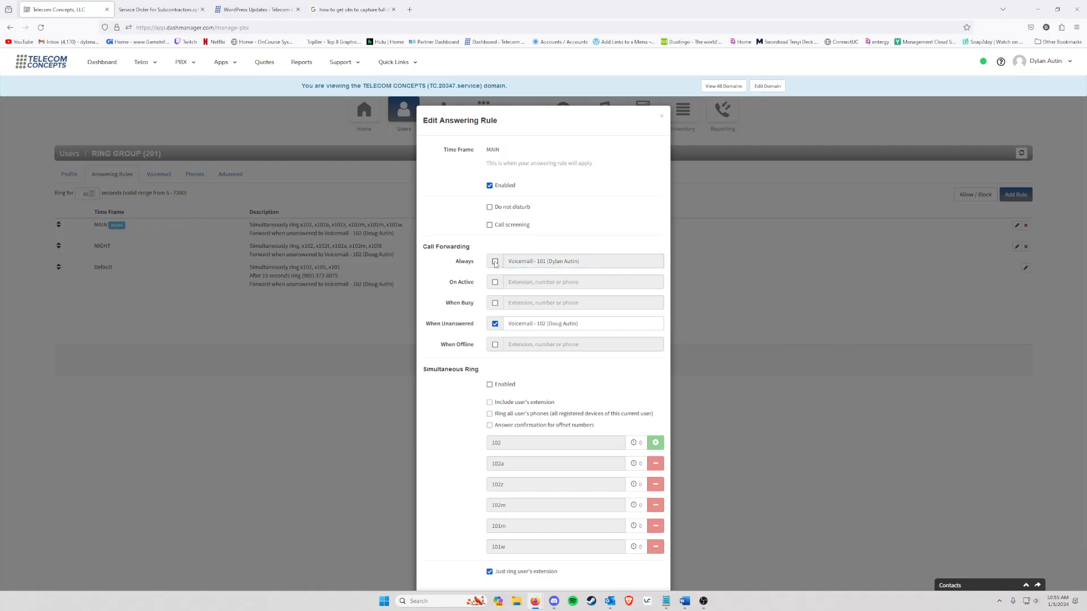
pyautogui.click(490, 385)
pyautogui.scroll(-2, 521, 384)
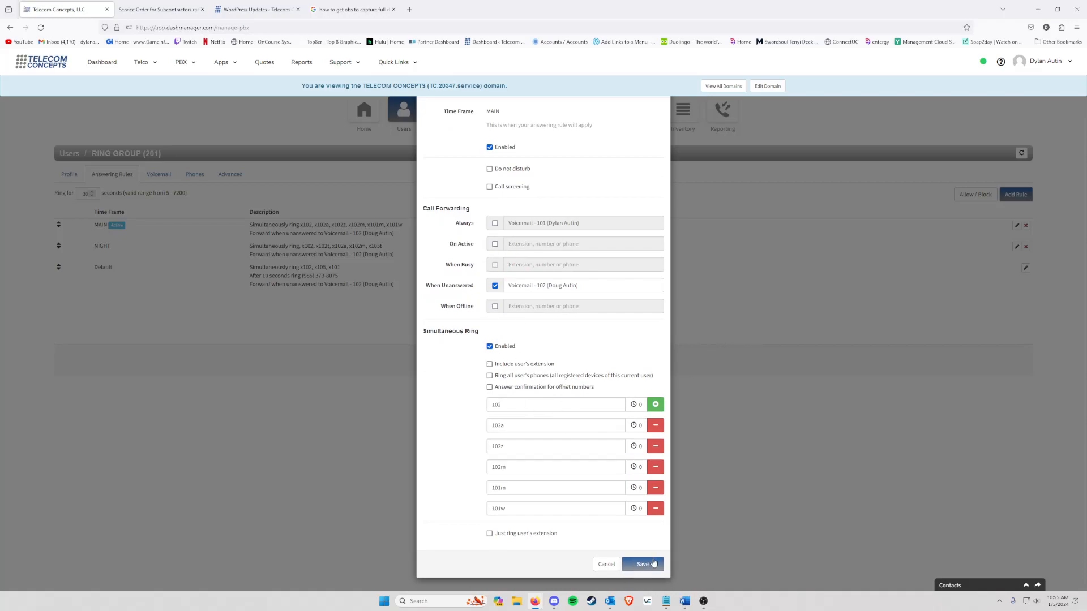
pyautogui.scroll(2, 567, 456)
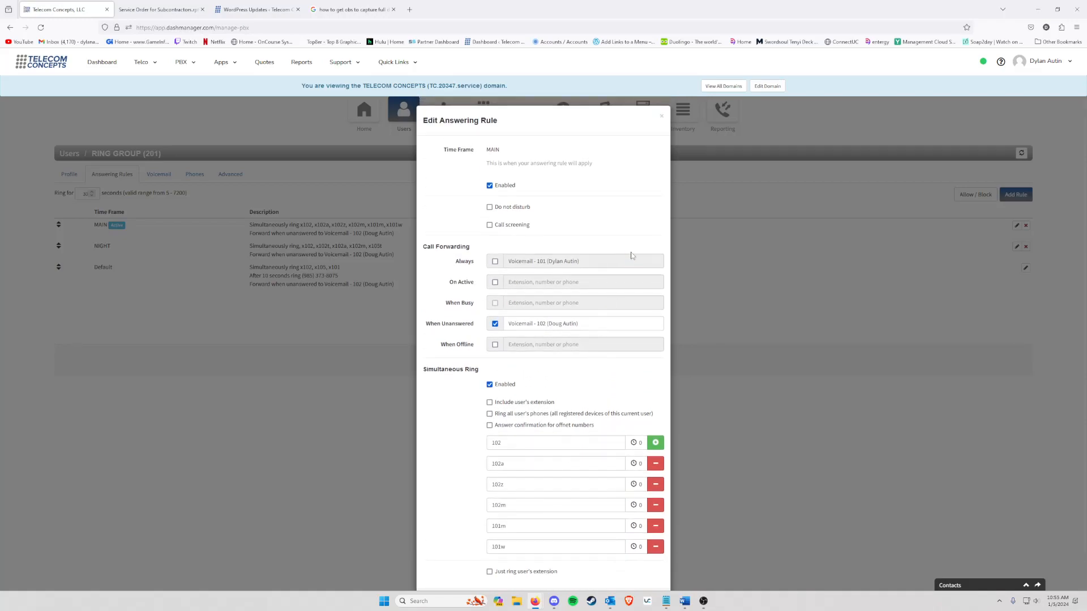
pyautogui.click(662, 119)
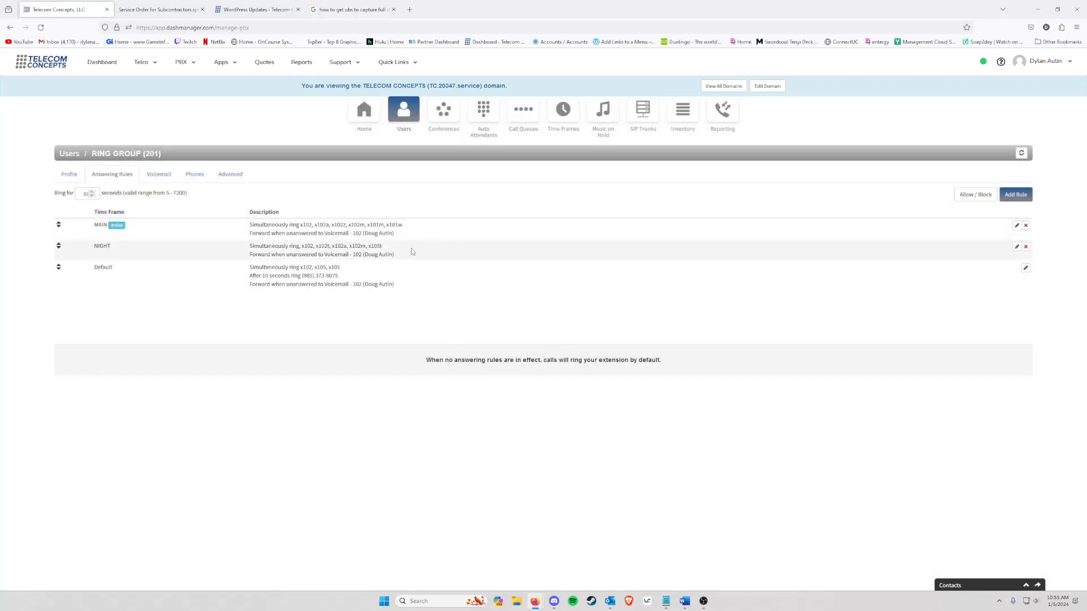